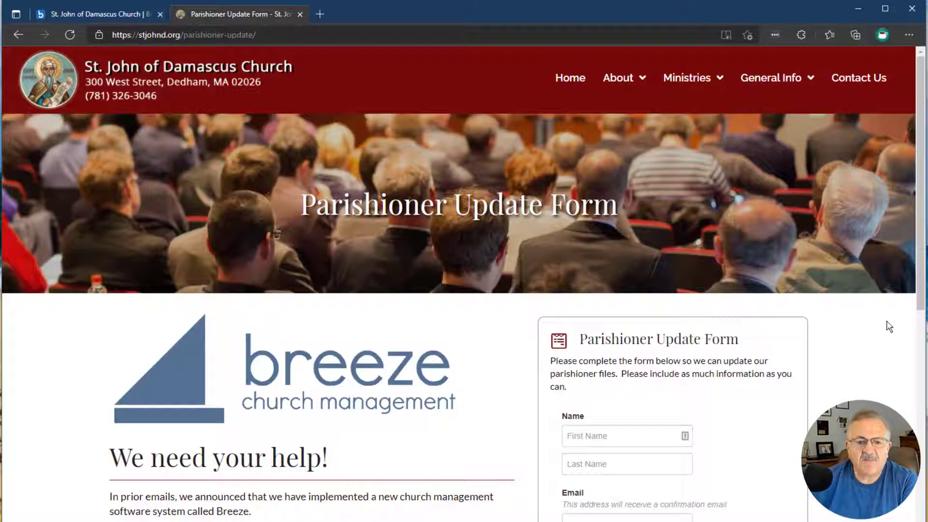
Scroll through the Parishioner Update Form's fields on stjohnd.org.
{"action": "scroll", "coordinate": [884, 339], "scroll_direction": "down", "scroll_amount": 2}
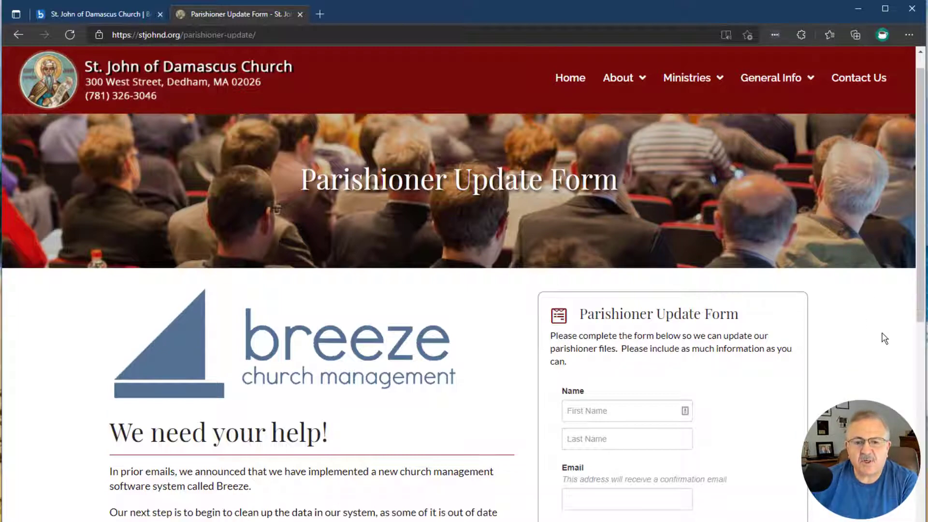
{"action": "scroll", "coordinate": [885, 338], "scroll_direction": "down", "scroll_amount": 2}
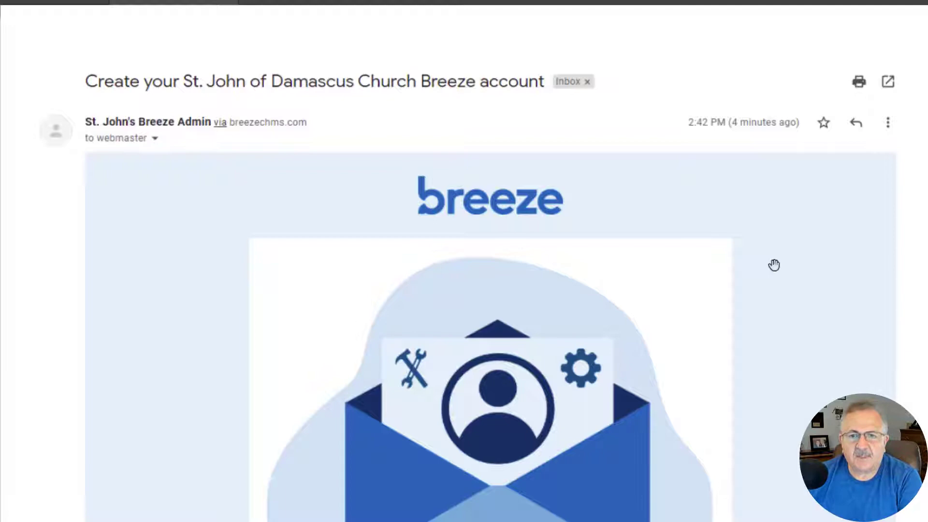
Follow the invitation email's Create Your Login link to the Breeze Create User page.
{"action": "scroll", "coordinate": [773, 263], "scroll_direction": "down", "scroll_amount": 3}
{"action": "scroll", "coordinate": [776, 262], "scroll_direction": "down", "scroll_amount": 8}
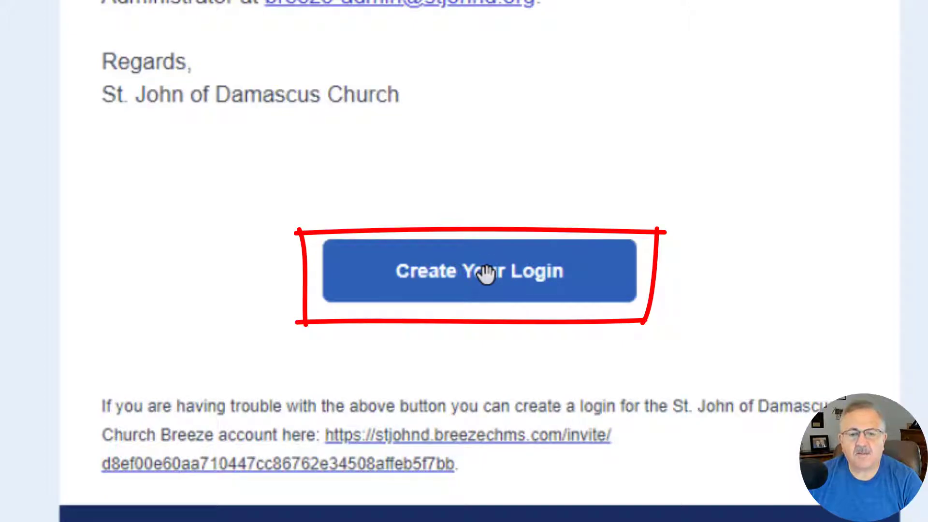
{"action": "left_click", "coordinate": [485, 273]}
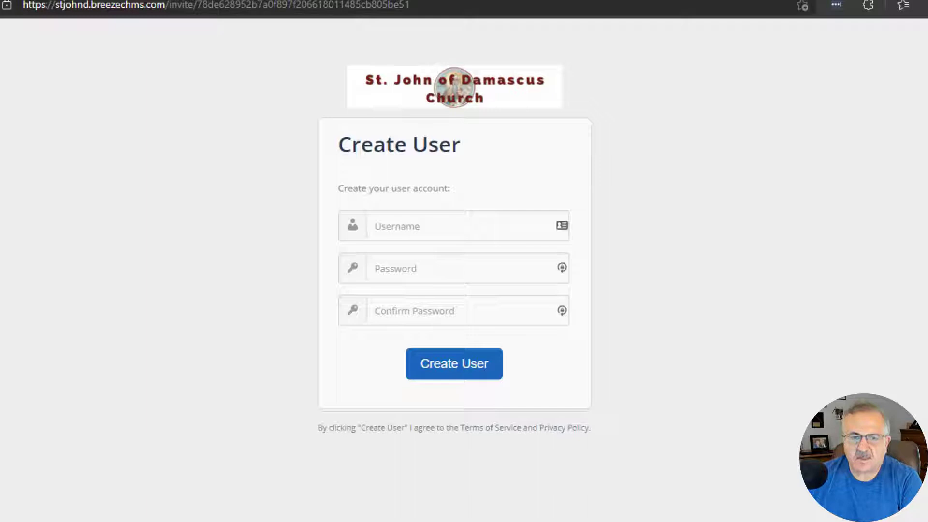
Fill in a username, password and matching confirmation on Create User, then submit.
{"action": "left_click", "coordinate": [386, 226]}
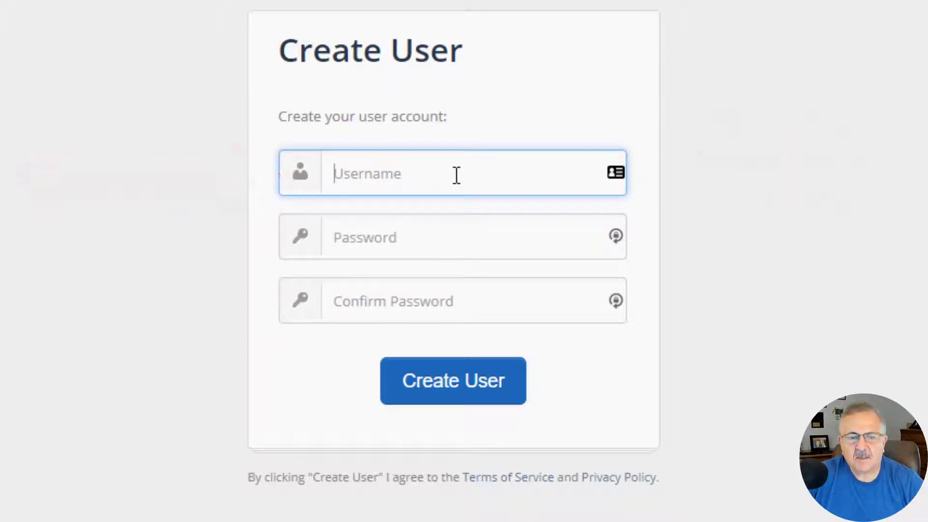
{"action": "type", "text": "wzorr"}
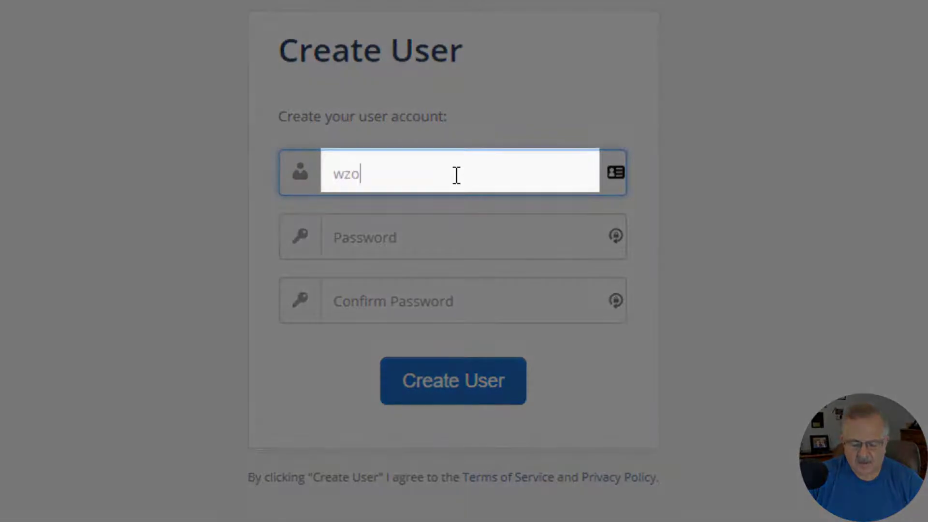
{"action": "type", "text": "o"}
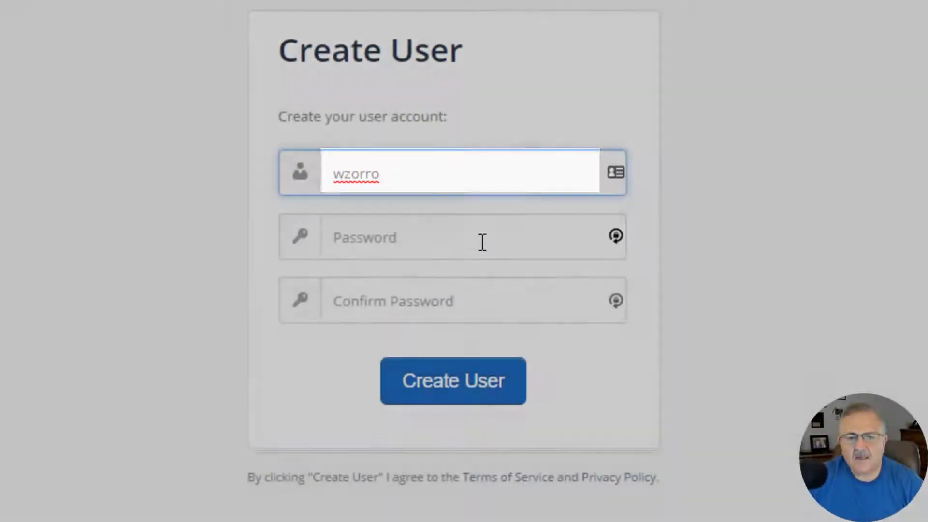
{"action": "left_click", "coordinate": [482, 241]}
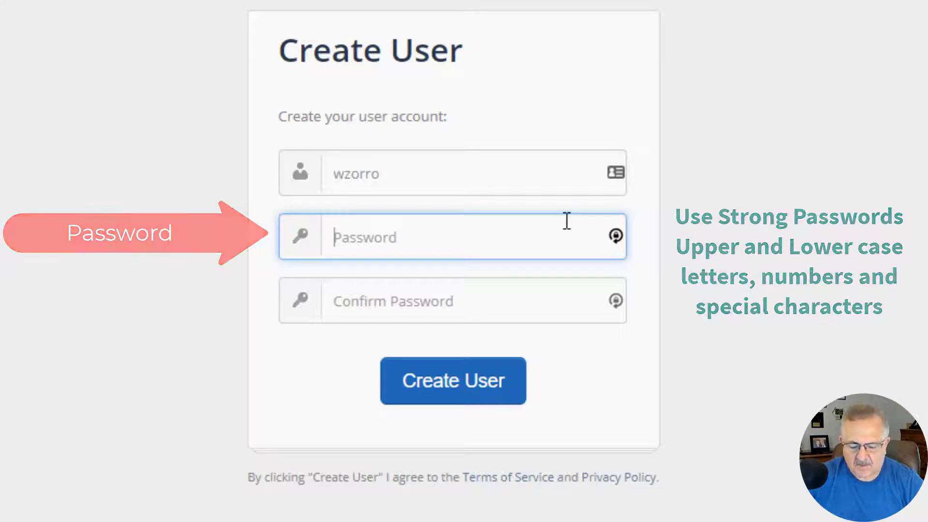
{"action": "type", "text": "•••••••••"}
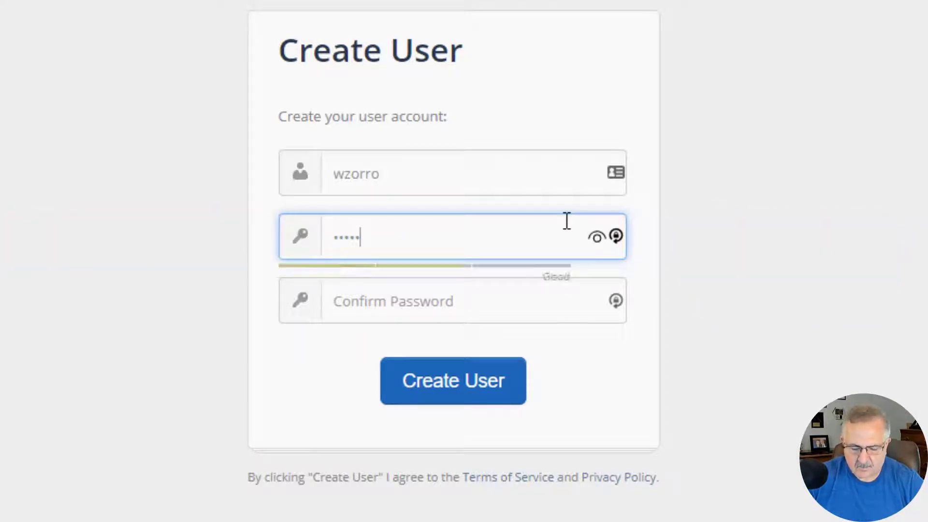
{"action": "key", "text": "Tab"}
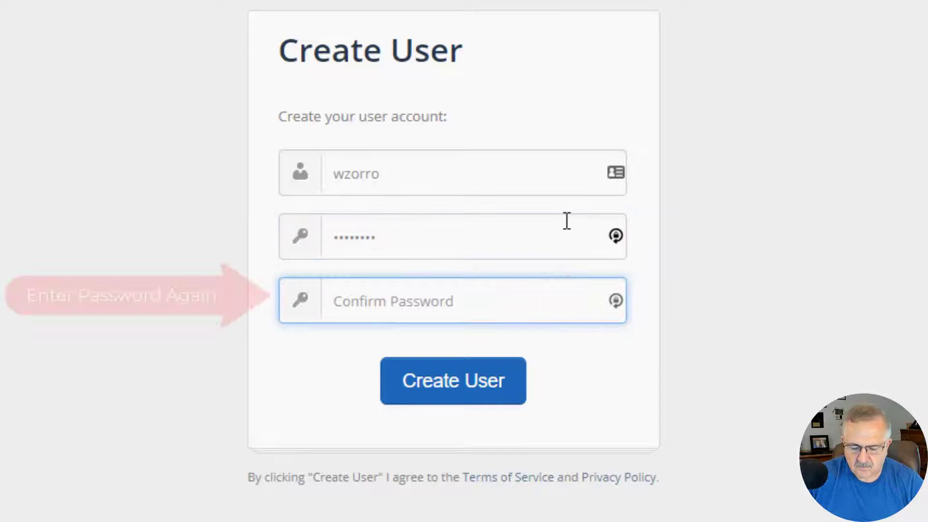
{"action": "type", "text": "•••••••••"}
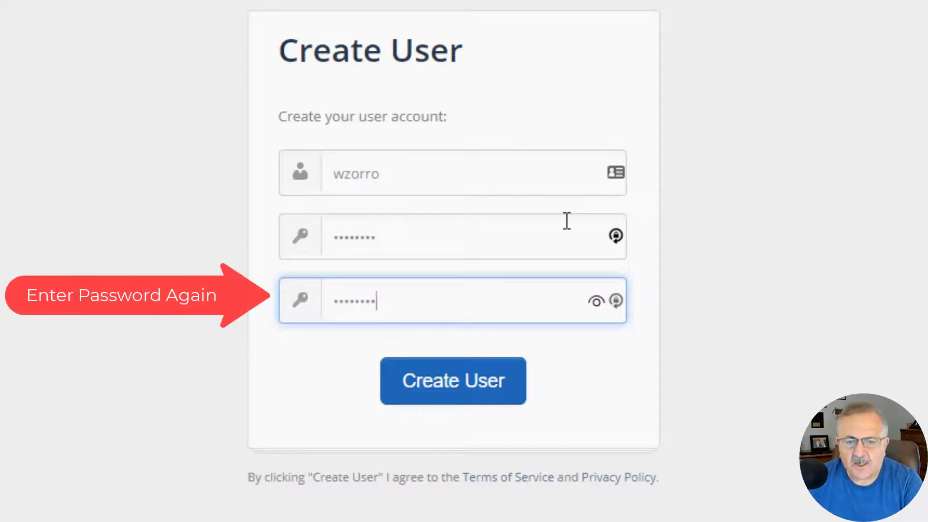
{"action": "left_click", "coordinate": [468, 394]}
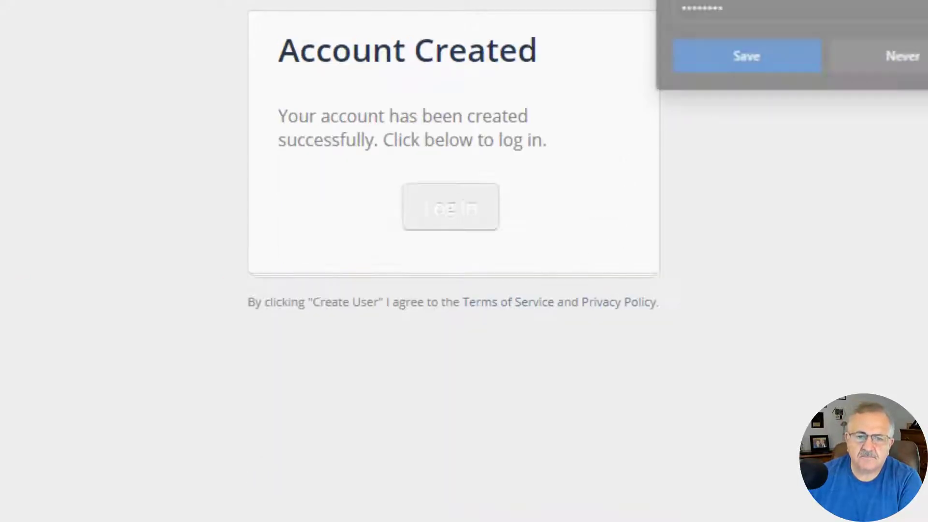
Dismiss the save-password prompt and continue from Account Created to the Sign In page.
{"action": "left_click", "coordinate": [748, 59]}
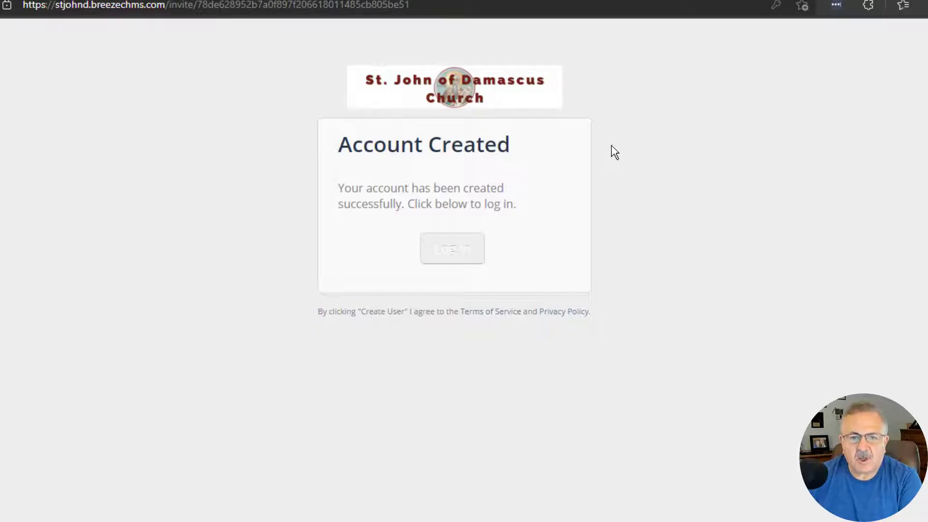
{"action": "left_click", "coordinate": [459, 255]}
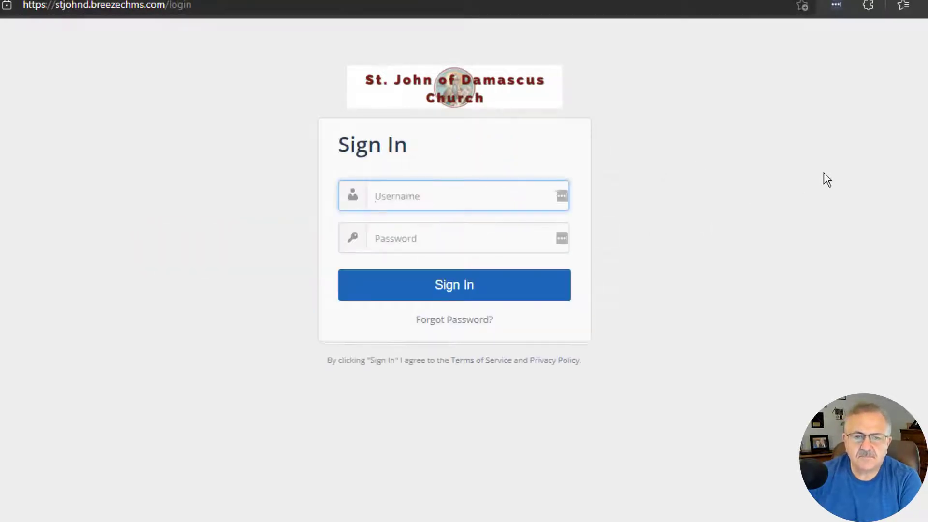
{"action": "key", "text": "ctrl+l"}
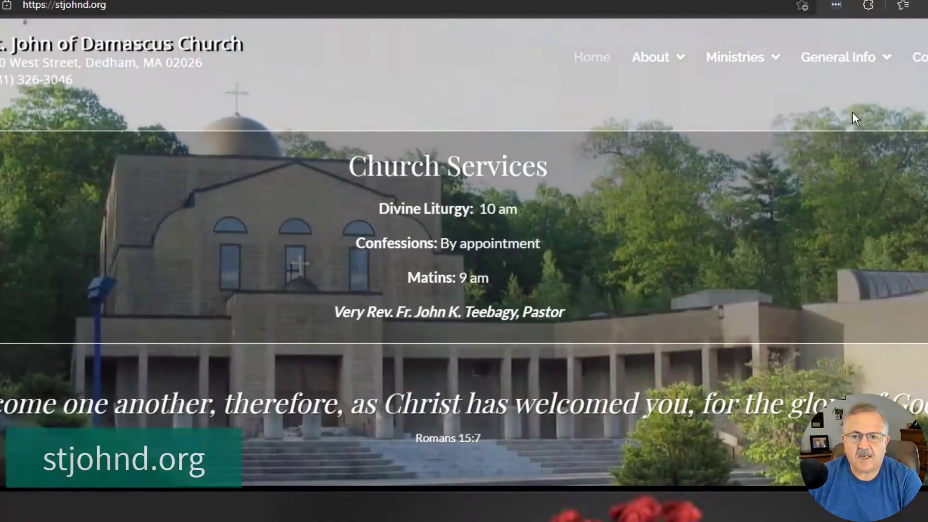
Scroll the stjohnd.org homepage down to the Contact Us section and member links.
{"action": "scroll", "coordinate": [464, 260], "scroll_direction": "down", "scroll_amount": 15}
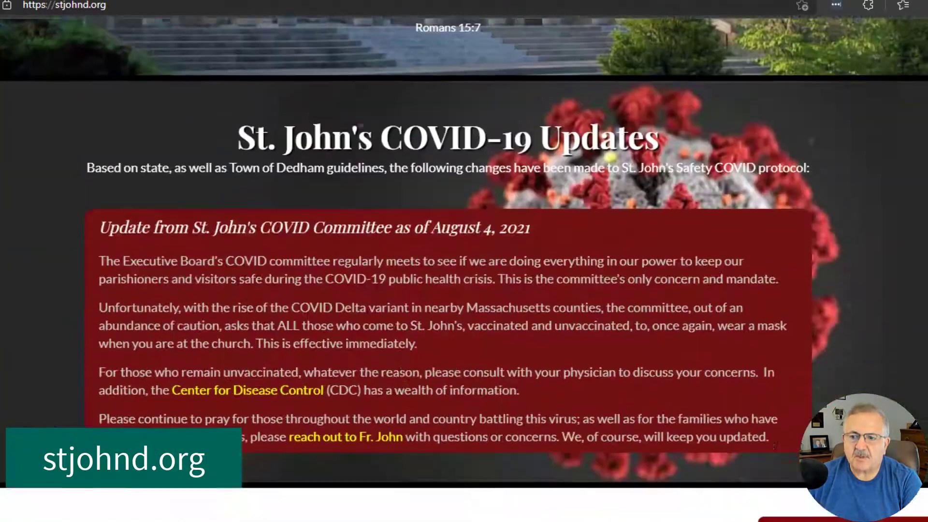
{"action": "scroll", "coordinate": [464, 261], "scroll_direction": "down", "scroll_amount": 15}
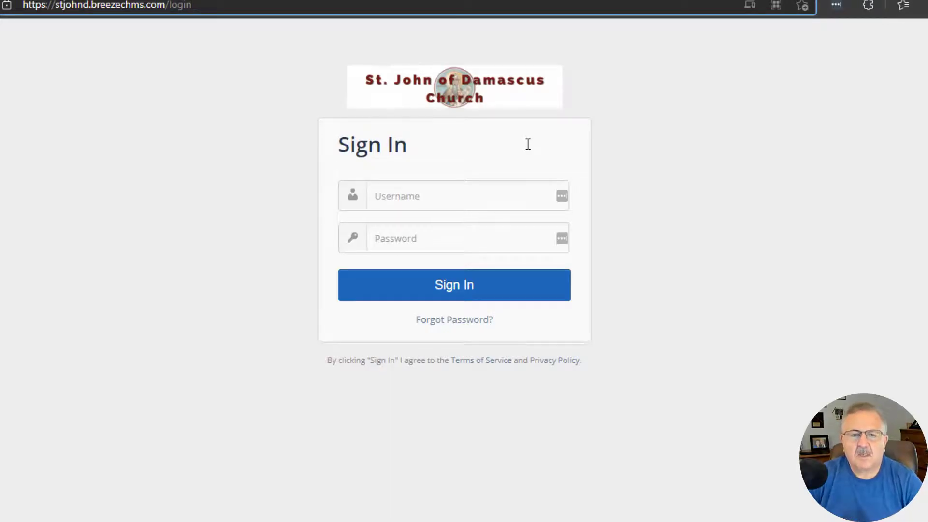
Sign in to Breeze with the saved username and the account password.
{"action": "left_click", "coordinate": [567, 188]}
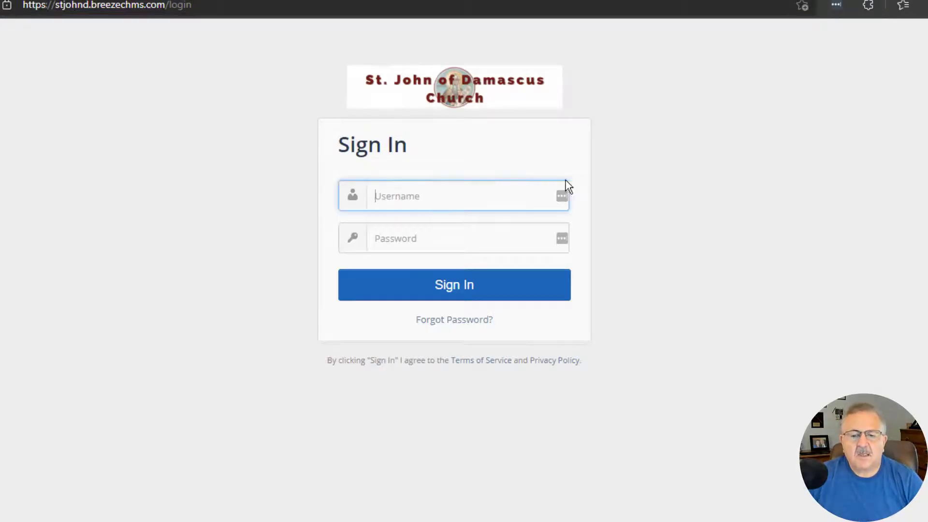
{"action": "left_click", "coordinate": [458, 198]}
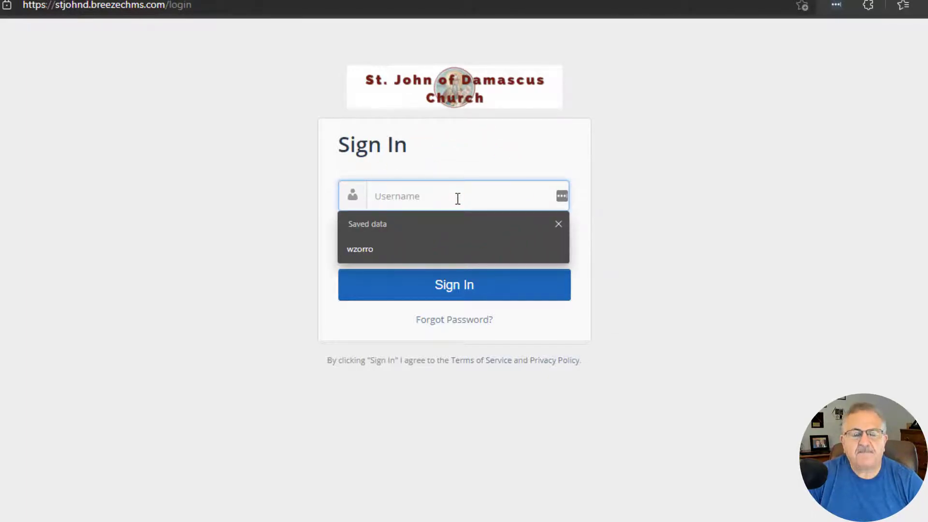
{"action": "type", "text": "wzorro"}
{"action": "key", "text": "Tab"}
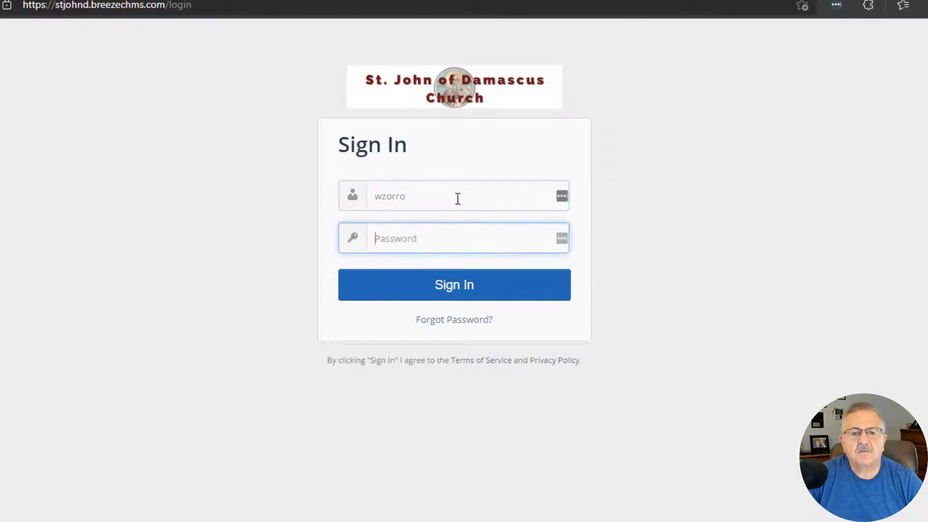
{"action": "type", "text": "*"}
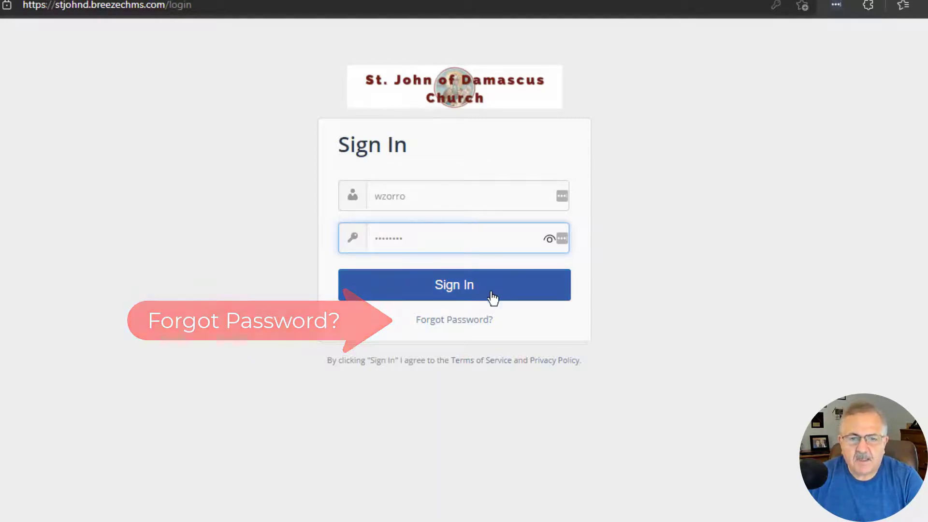
{"action": "left_click", "coordinate": [467, 287]}
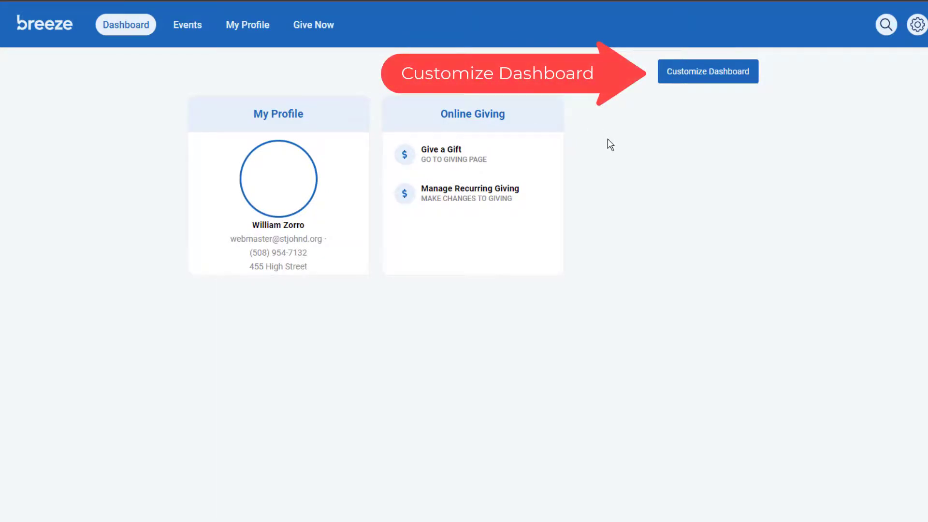
Enable the Upcoming Events widget, save, and drag its card beside Online Giving.
{"action": "left_click", "coordinate": [727, 77]}
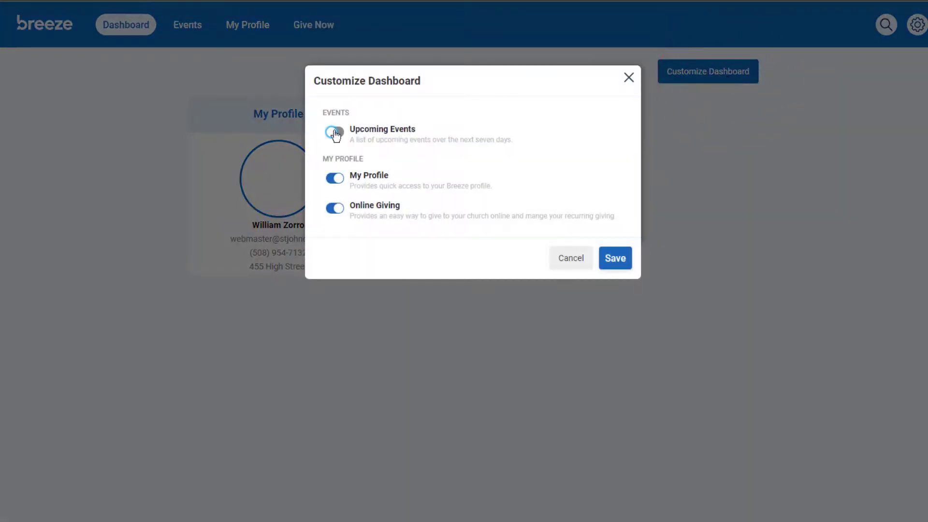
{"action": "left_click", "coordinate": [334, 132]}
{"action": "left_click", "coordinate": [610, 257]}
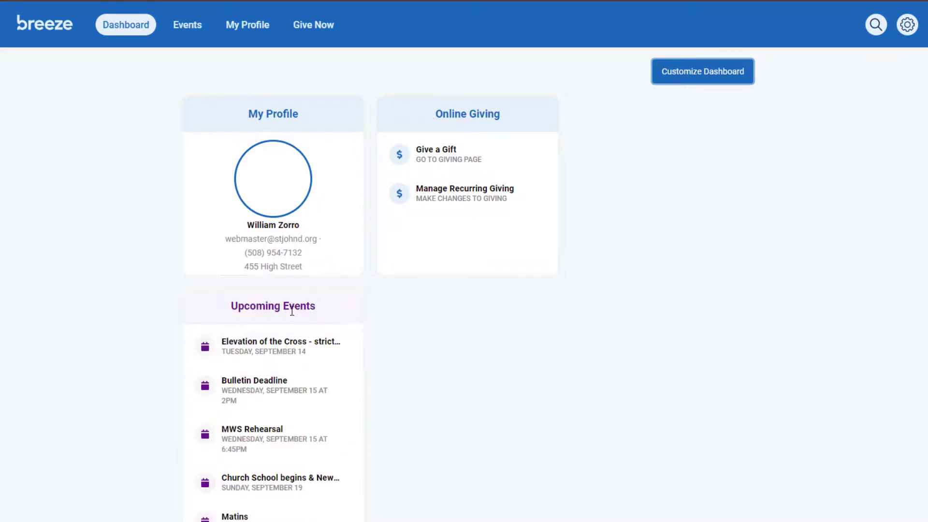
{"action": "left_click_drag", "start_coordinate": [215, 308], "coordinate": [631, 114]}
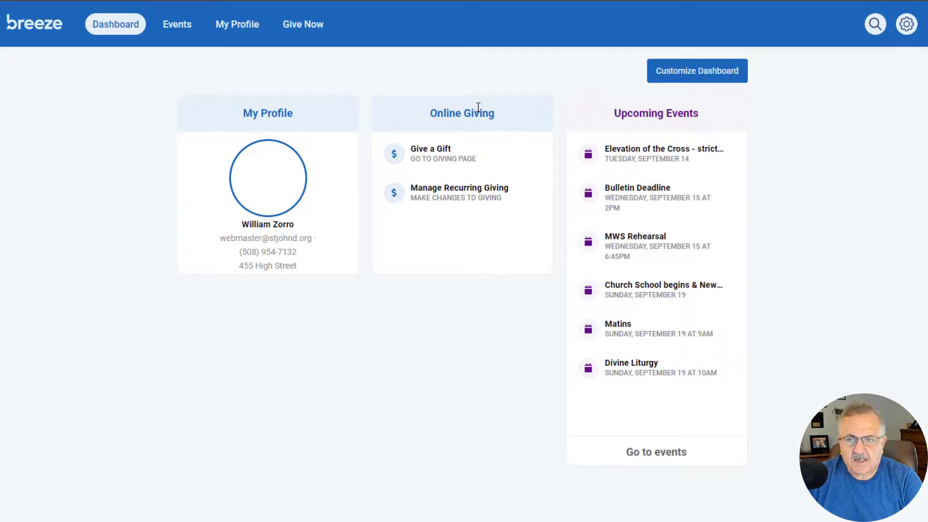
Log out of Breeze from the gear-icon account menu.
{"action": "left_click", "coordinate": [909, 29]}
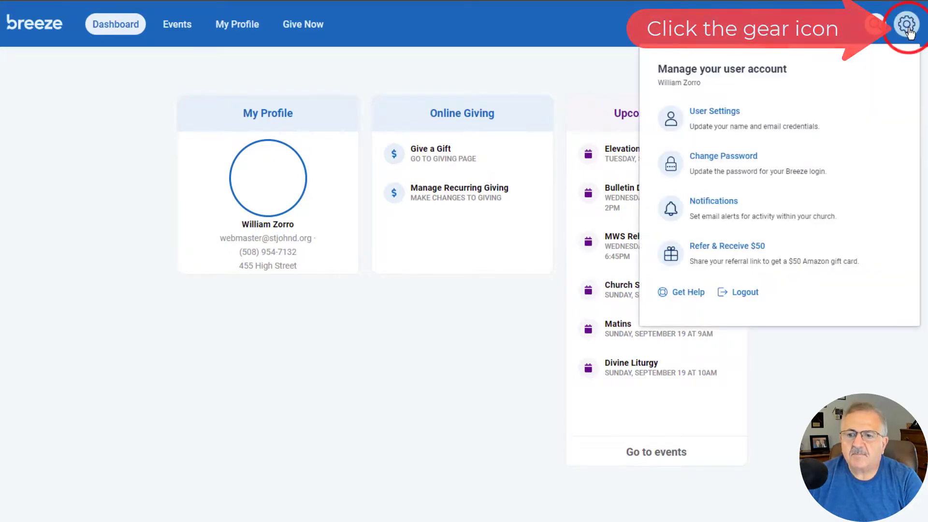
{"action": "left_click", "coordinate": [748, 292]}
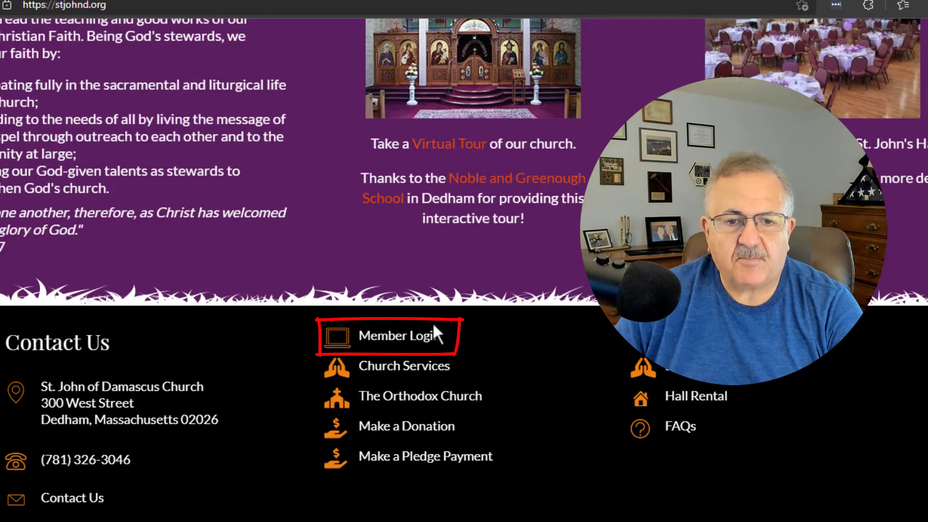
Open the Breeze sign-in via the stjohnd.org footer's Member Login link in a new tab.
{"action": "left_click", "coordinate": [415, 338]}
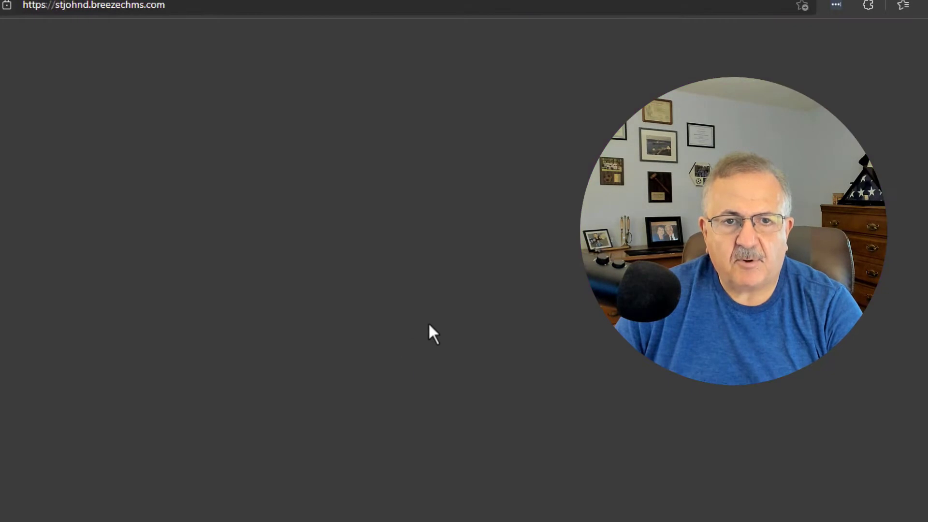